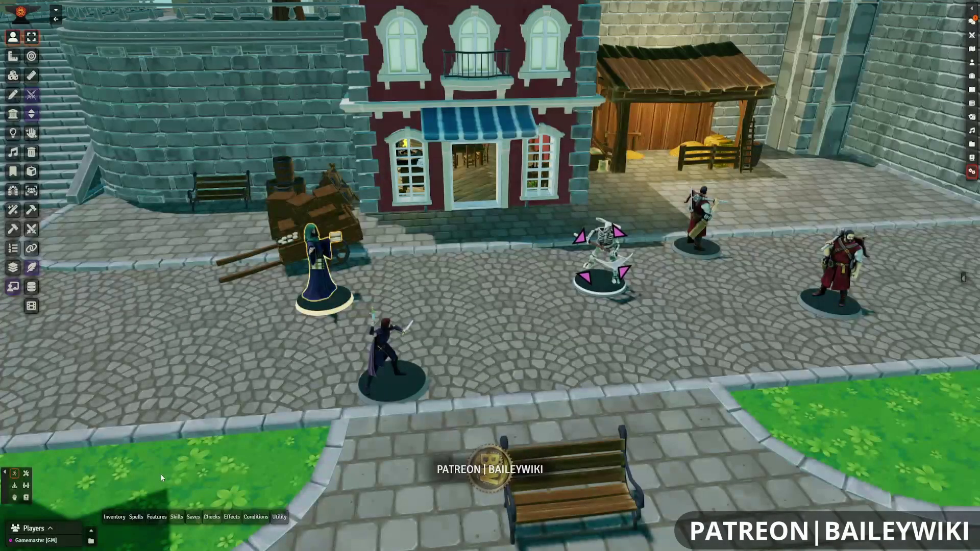
Cast Fire Bolt at the cart from the spell list, then attack with the Dagger
left_click(135, 517)
left_click(202, 503)
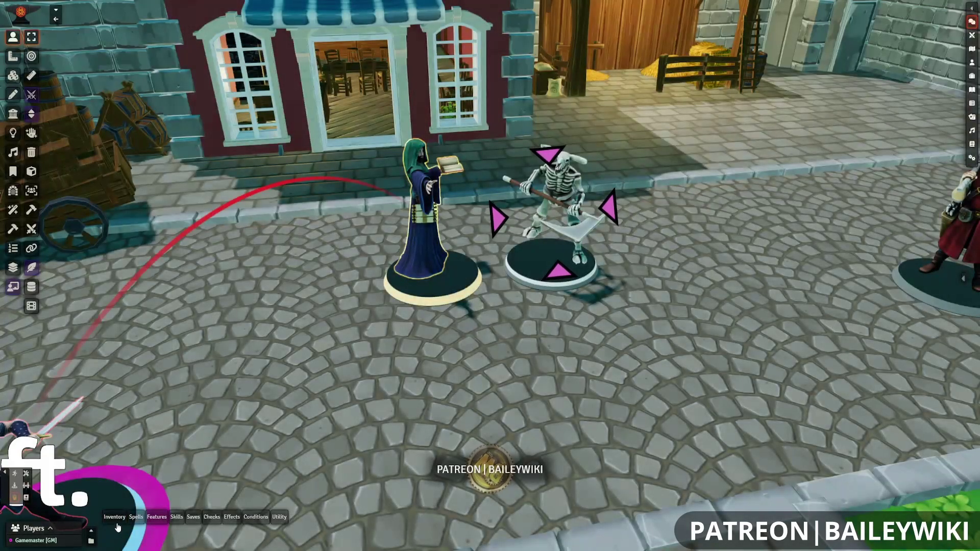
left_click(114, 517)
left_click(122, 502)
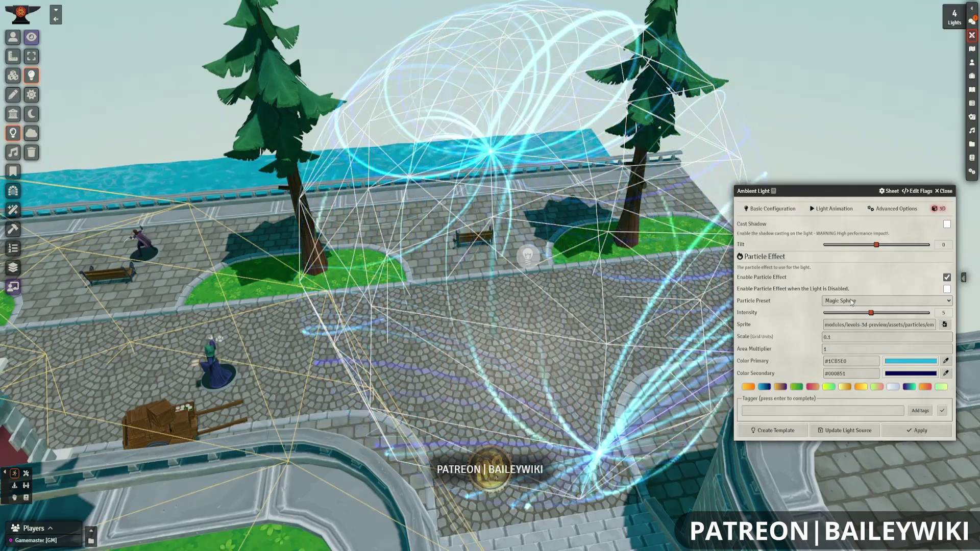
Change the light's particle preset to Mysterious Lights and edit its Scale value
left_click(851, 301)
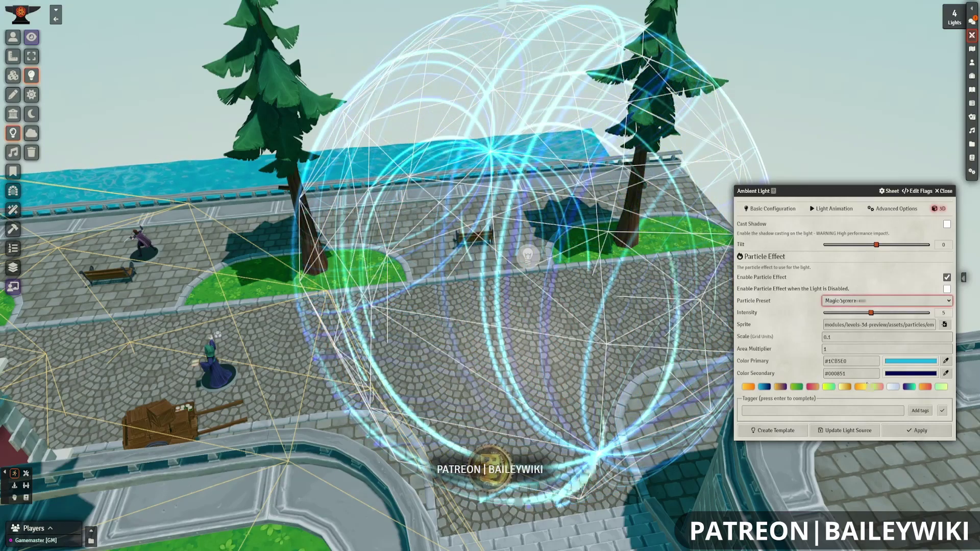
key("Down")
left_click(854, 338)
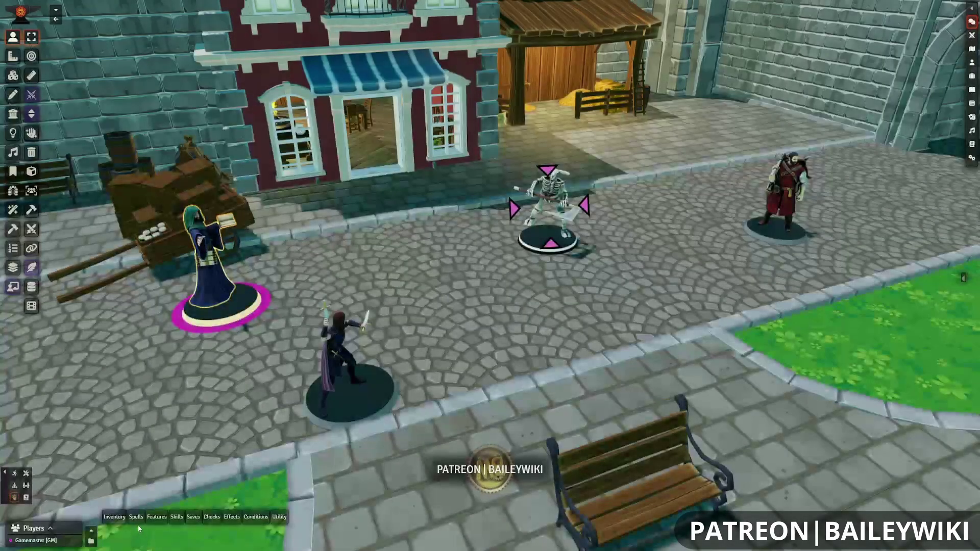
mouse_move(137, 520)
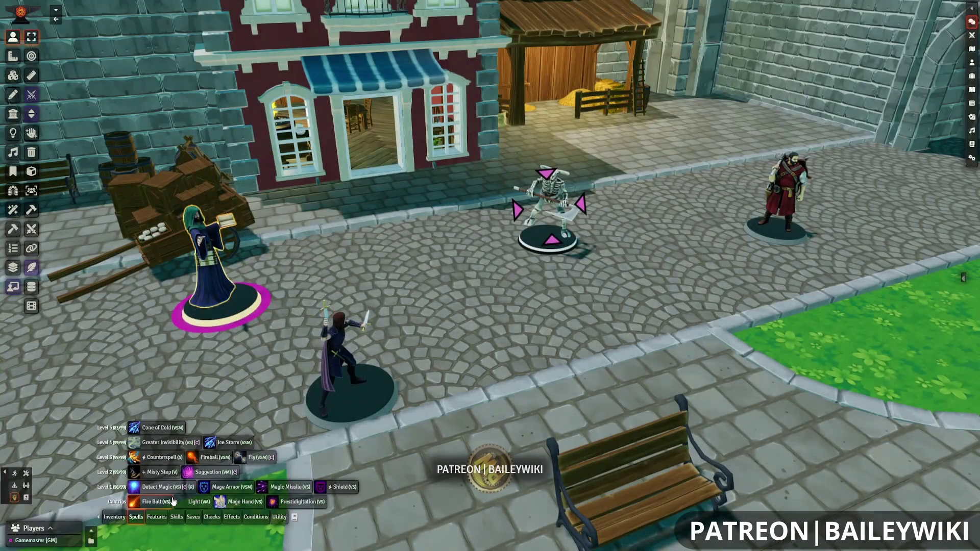
Cast Magic Missile, then Fire Bolt at the skeleton from the mage's spell list
left_click(281, 489)
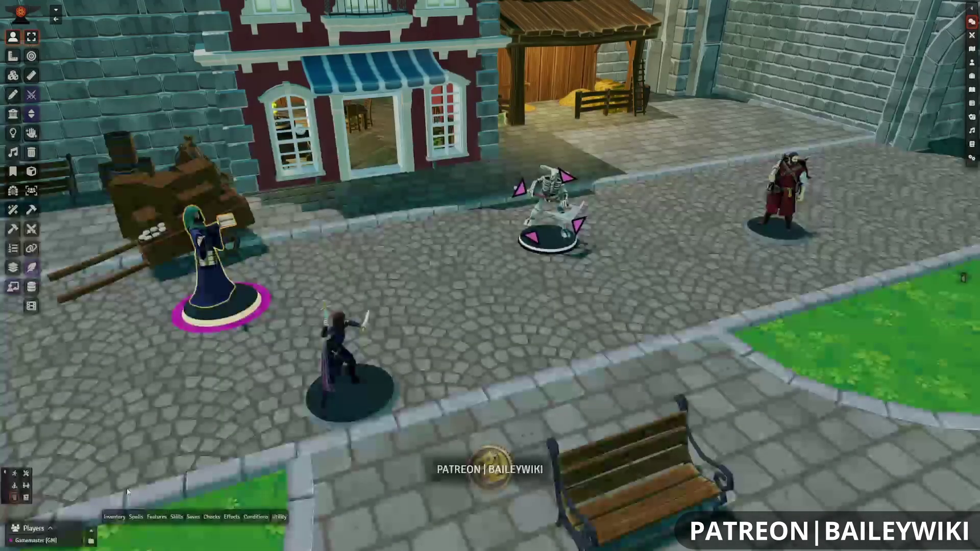
left_click(135, 518)
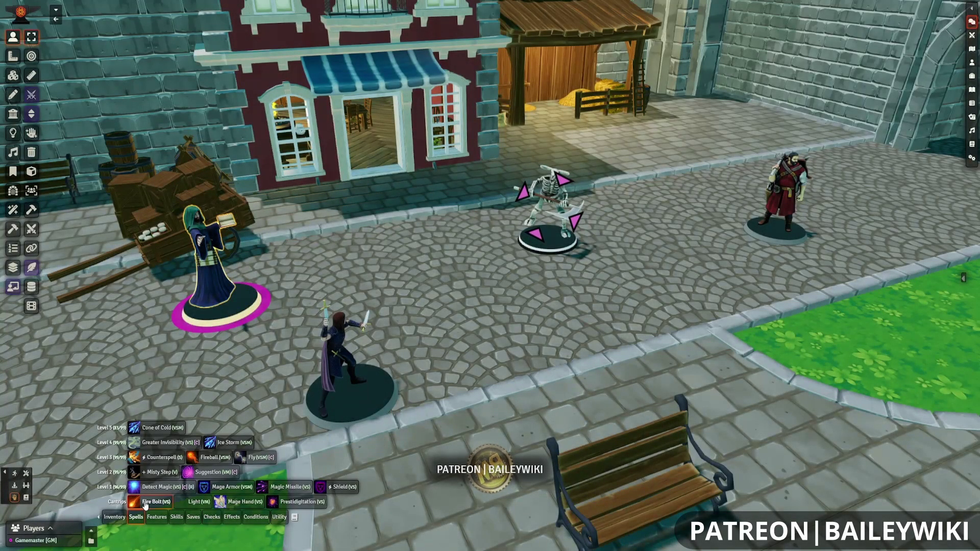
left_click(232, 487)
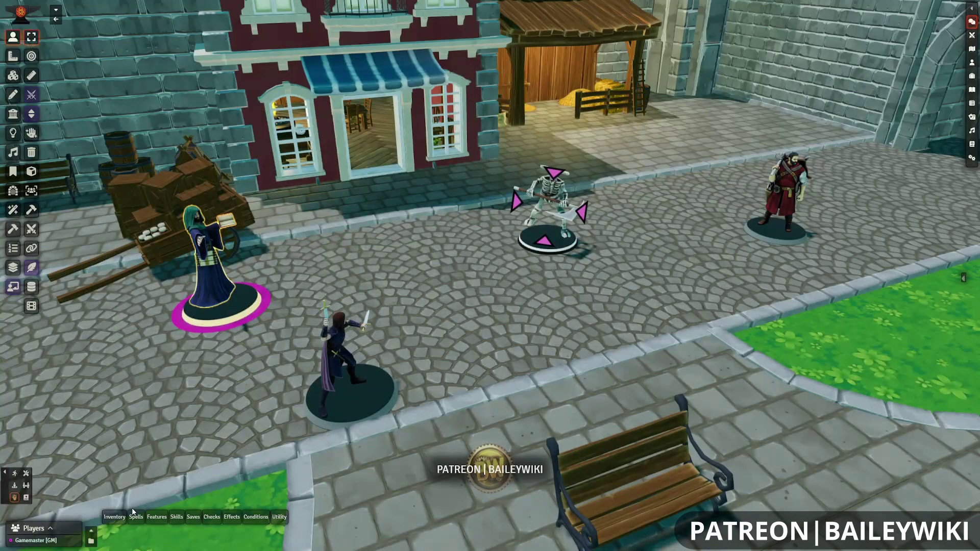
left_click(134, 517)
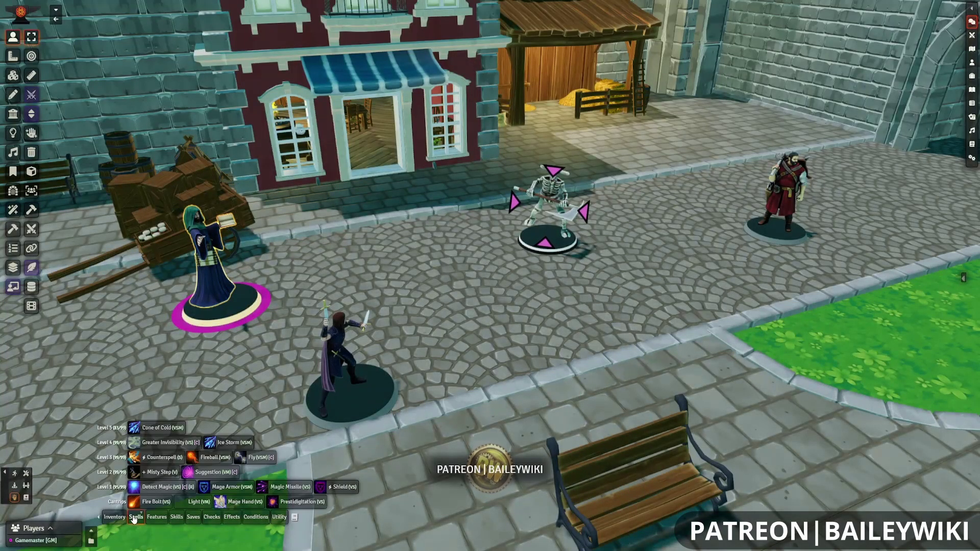
Rotate the Cone of Cold template, raise it to 5.6 ft and cast it on the skeleton
left_click(232, 443)
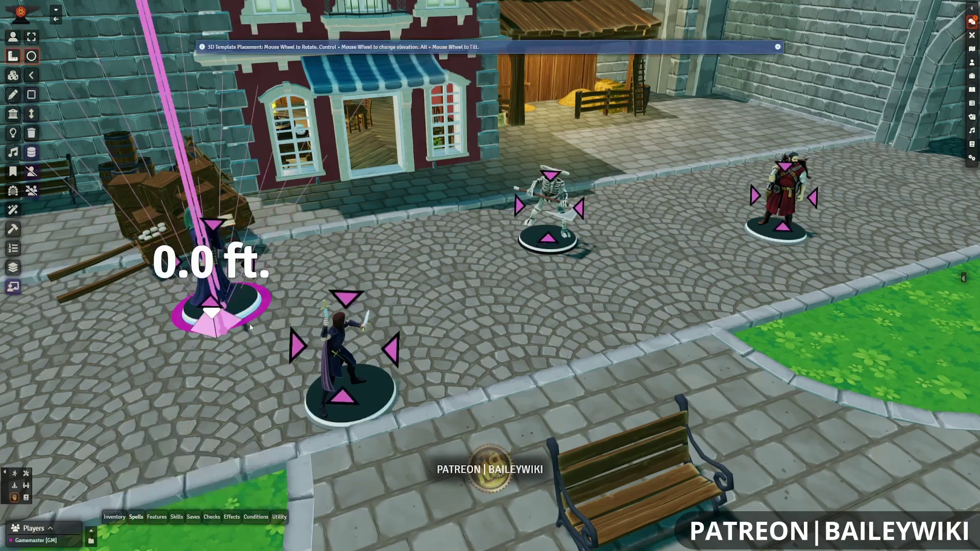
scroll(264, 291, "down", 5)
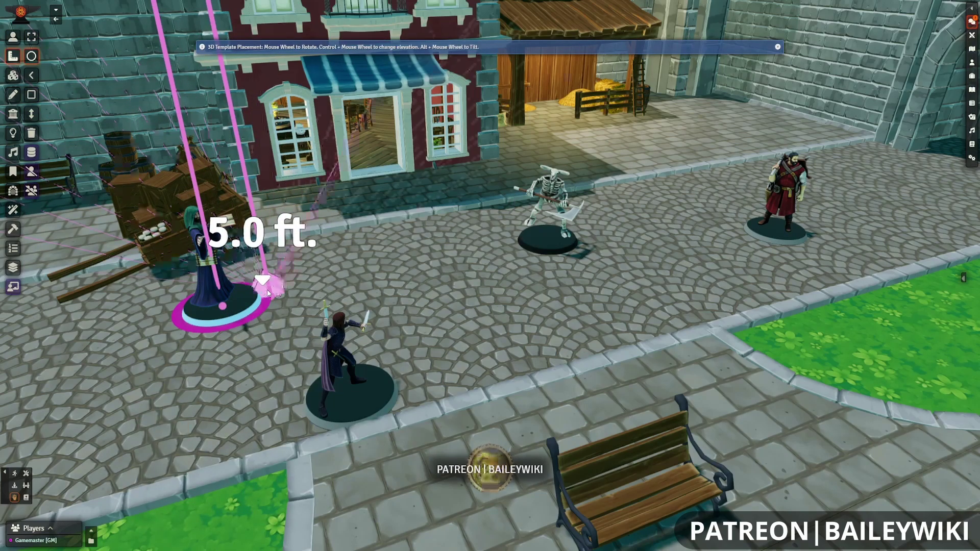
scroll(268, 292, "up", 3, "ctrl")
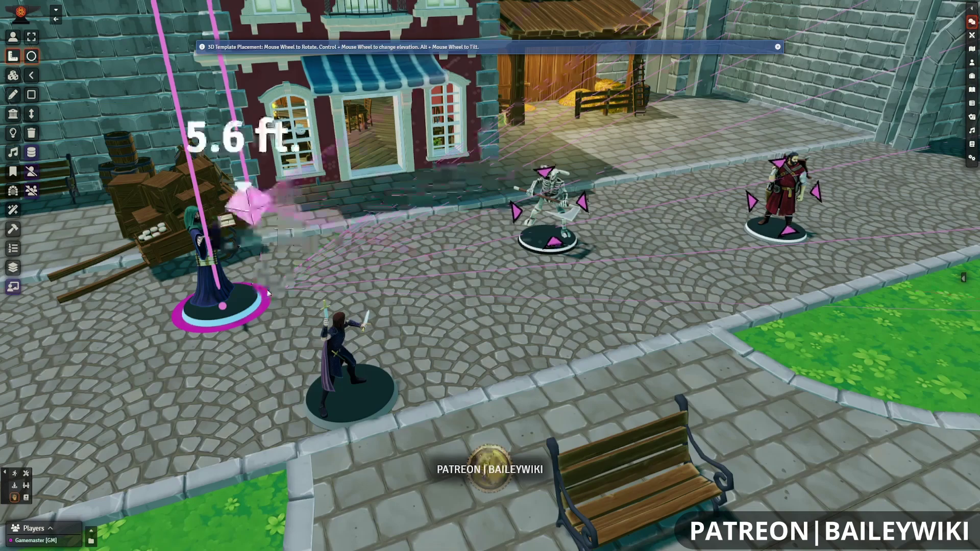
scroll(273, 306, "up", 1, "ctrl")
scroll(273, 302, "down", 1, "ctrl")
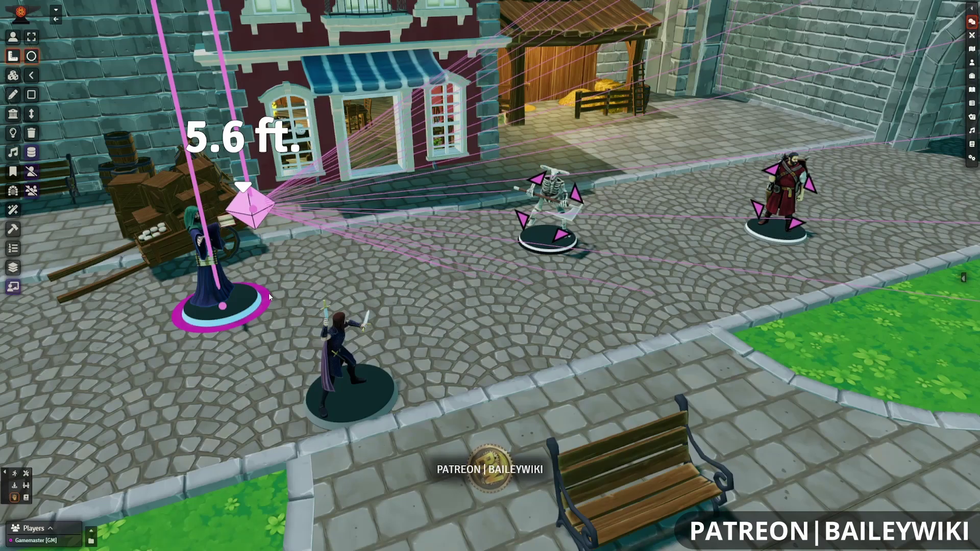
left_click(269, 293)
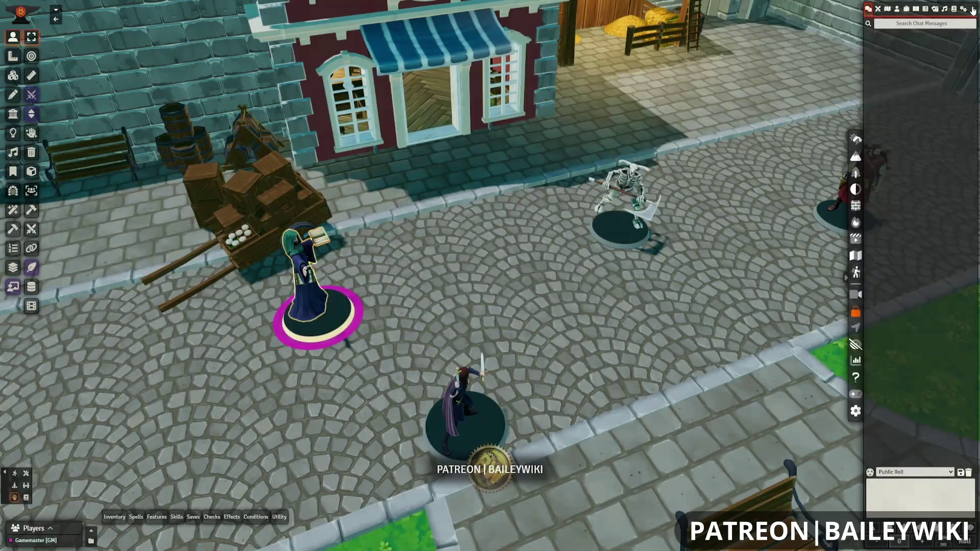
Launch the Automated Animations recognition menu from Configure Settings and close the settings window
left_click(963, 10)
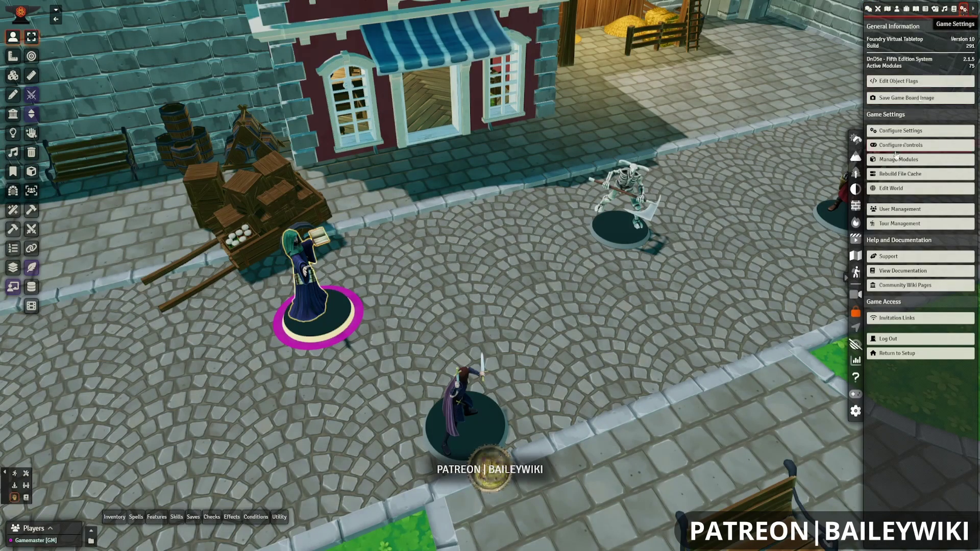
left_click(900, 131)
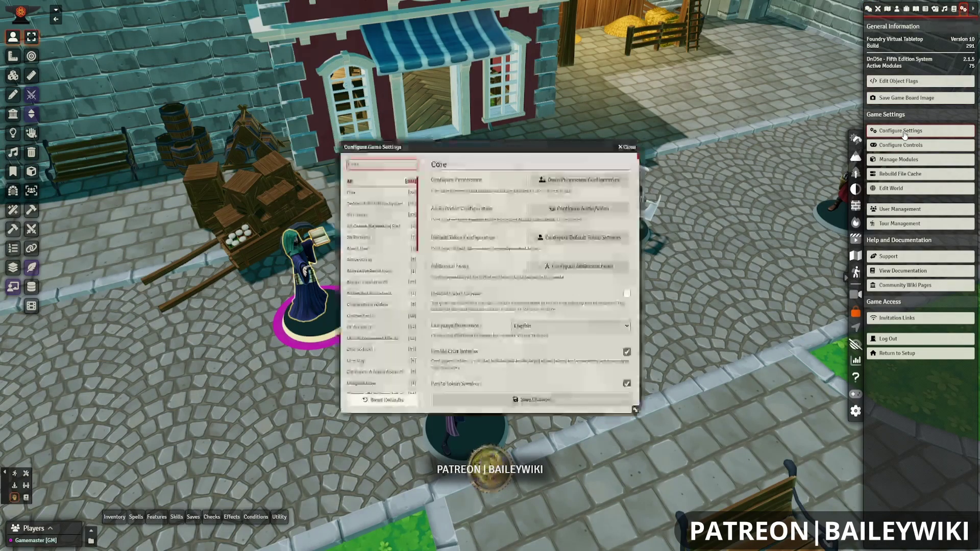
left_click(369, 294)
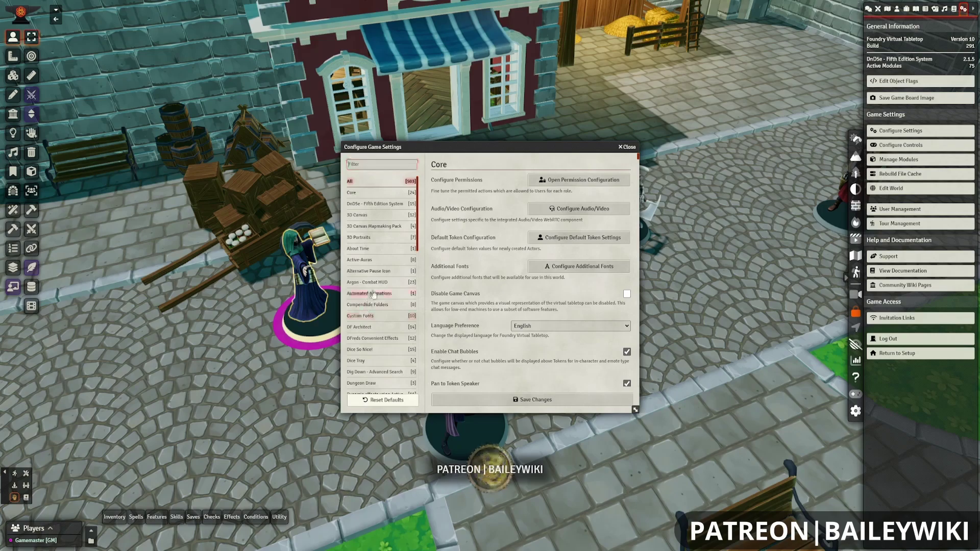
left_click(582, 180)
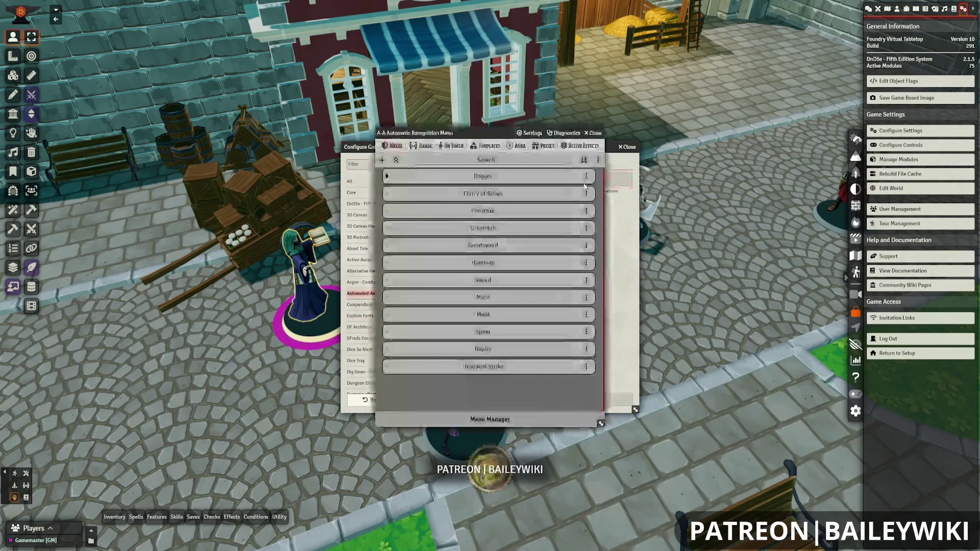
left_click(630, 147)
left_click(628, 147)
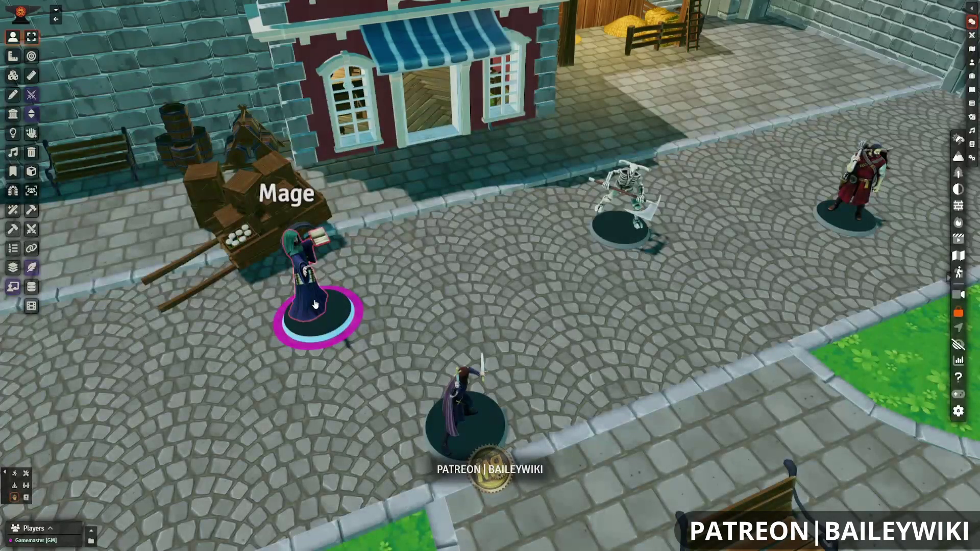
From the Mage's spellbook, open Fire Bolt's A-A menu and go to Global Automatic Recognition
double_click(314, 304)
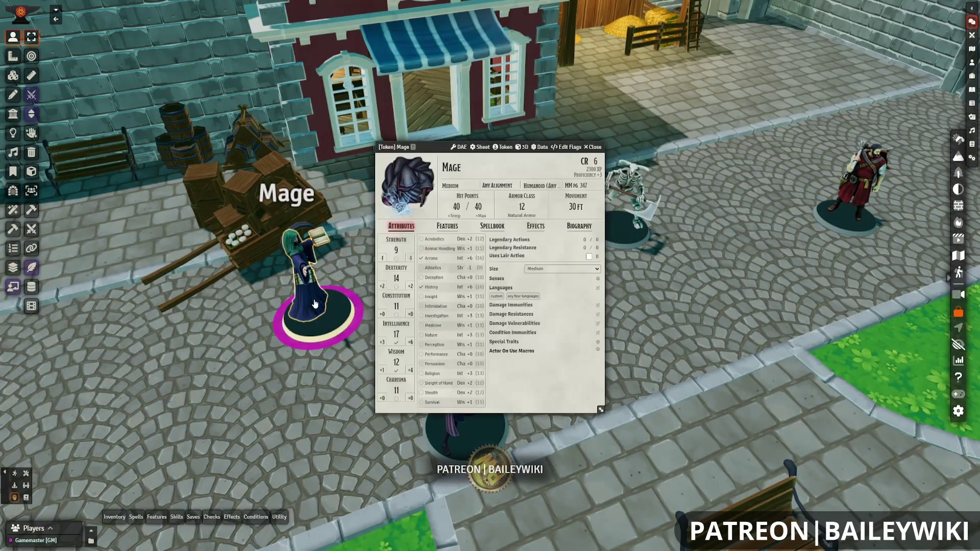
left_click(493, 227)
left_click(585, 264)
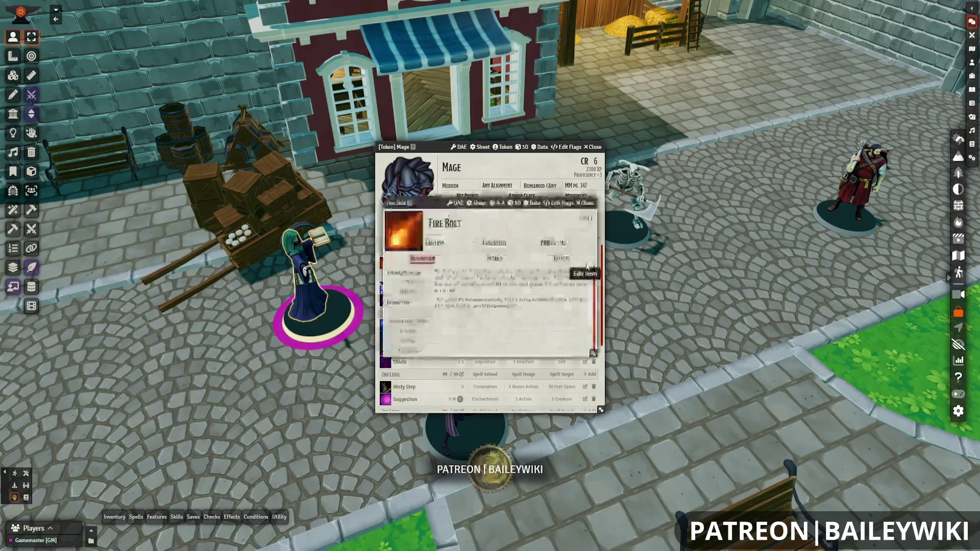
left_click(497, 204)
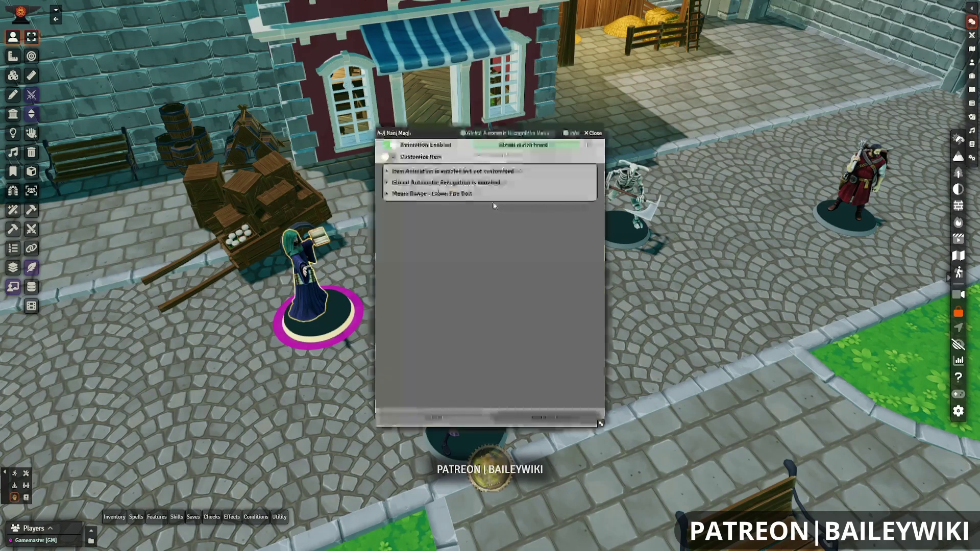
left_click(521, 134)
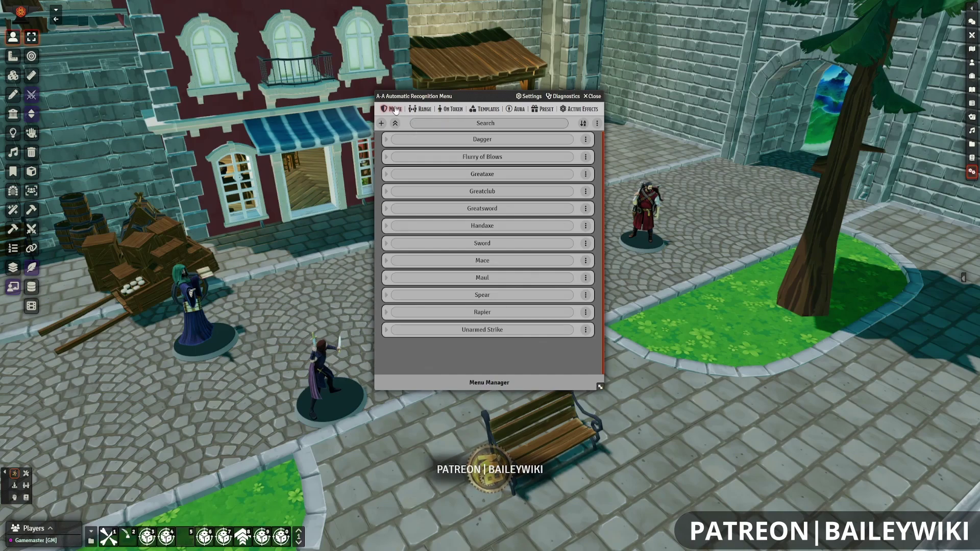
Browse the Ranged and On Token animation lists, then collapse the Fire Bolt entry
left_click(427, 109)
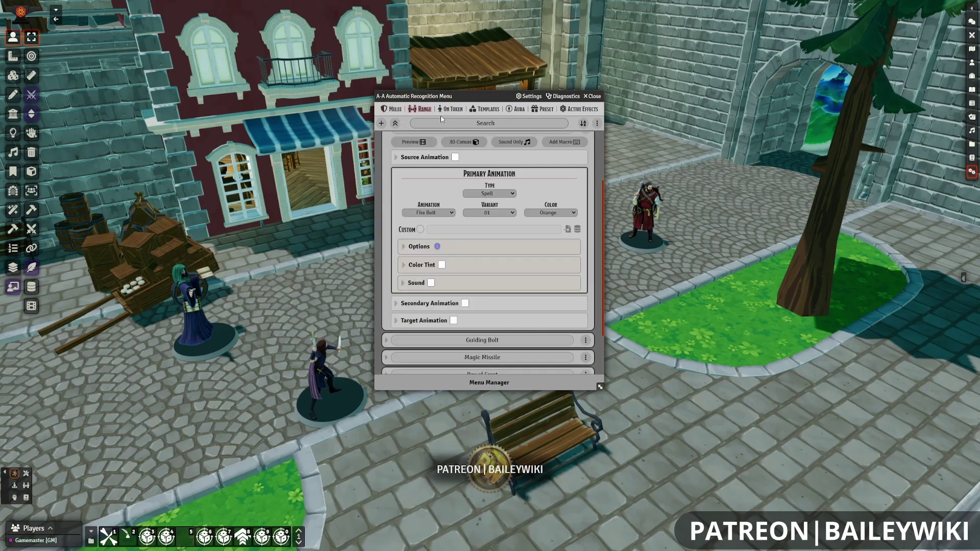
left_click(450, 110)
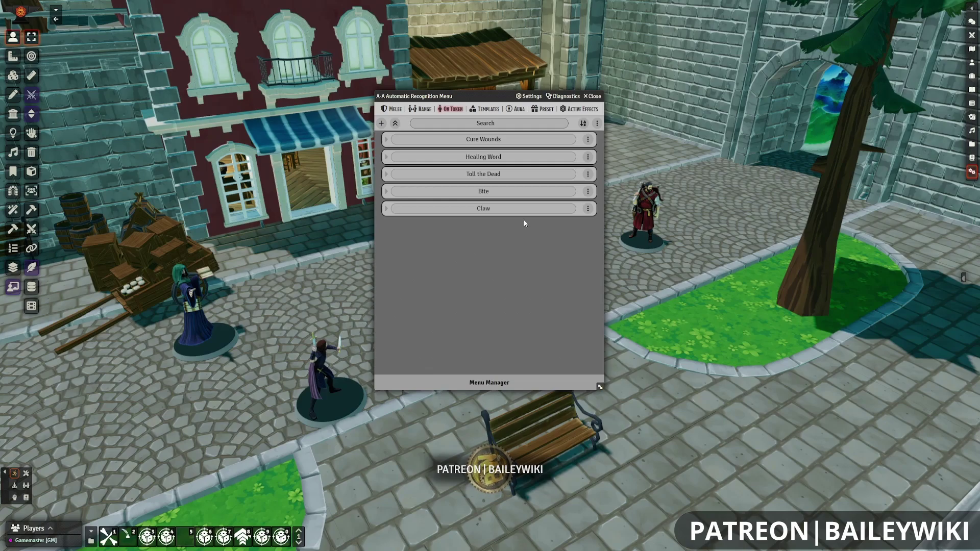
left_click(426, 111)
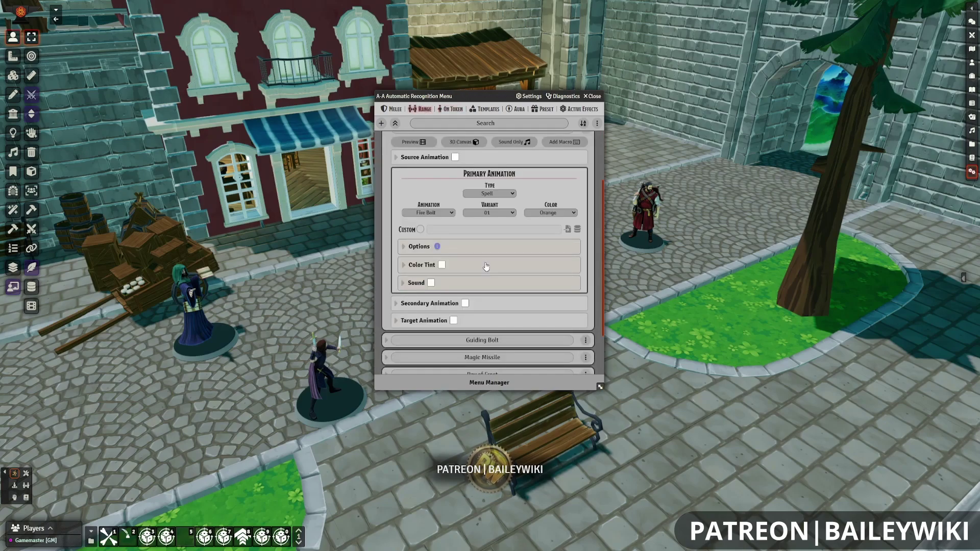
scroll(486, 266, "up", 2)
left_click(386, 209)
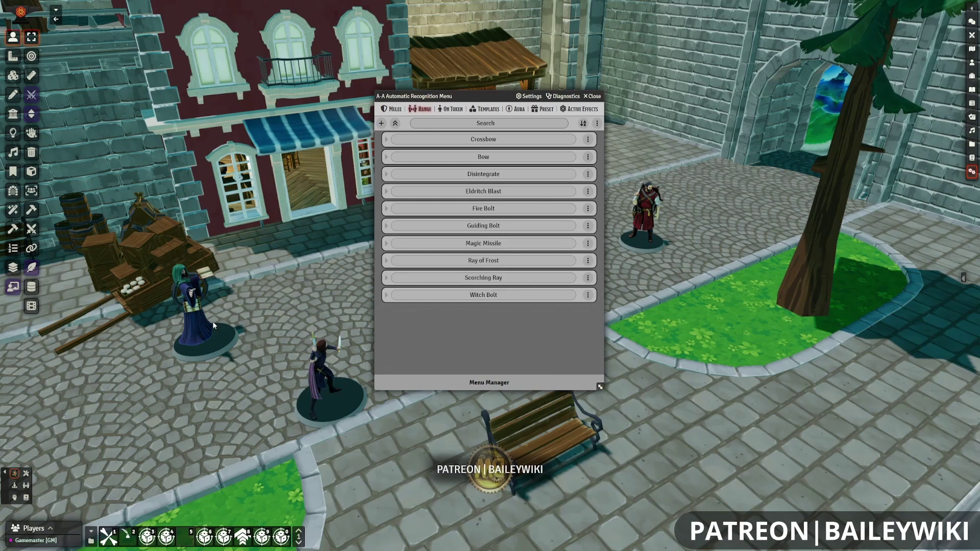
Select the Mage token, expand Fire Bolt's entry and show its 3D Canvas particle settings
left_click(199, 328)
left_click_drag(468, 97, 713, 101)
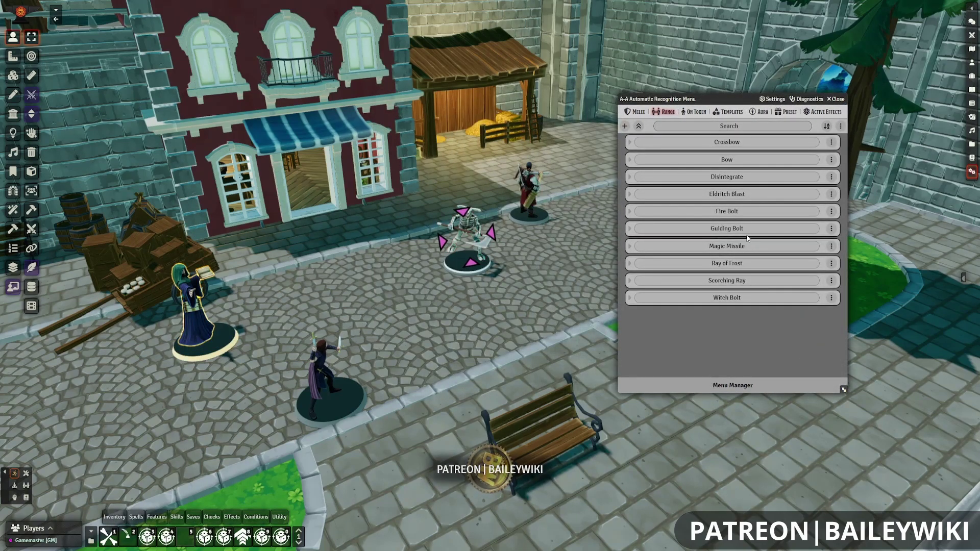
left_click(629, 211)
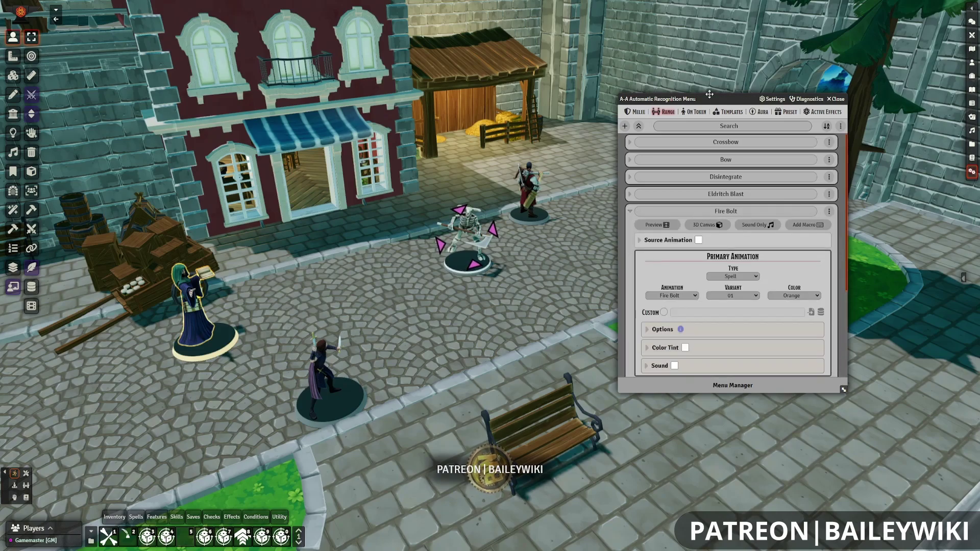
left_click_drag(710, 100, 652, 85)
scroll(727, 199, "down", 1)
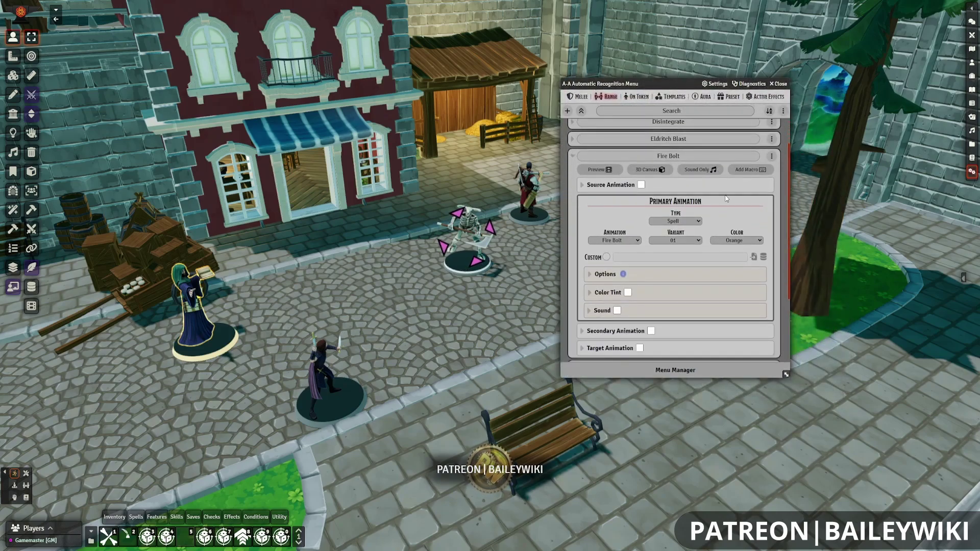
left_click(656, 170)
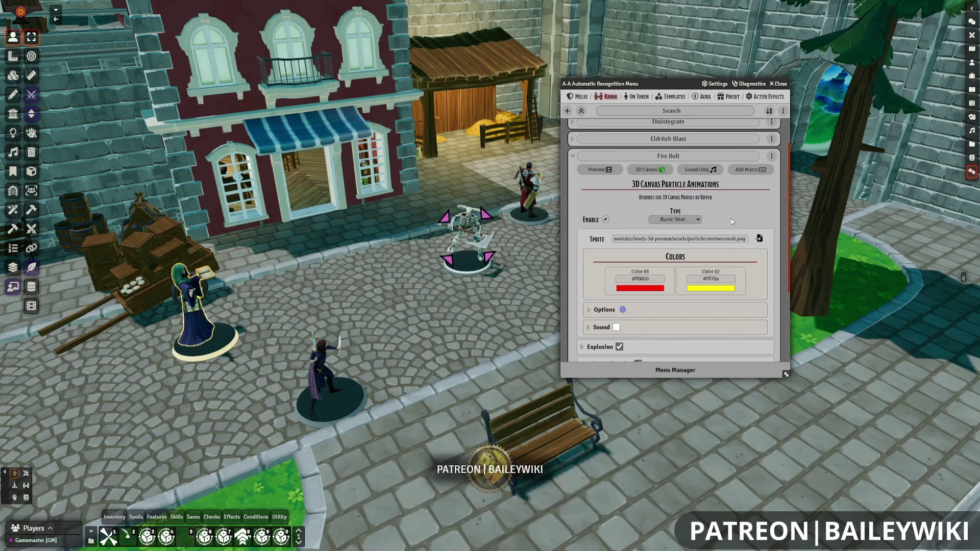
Uncheck Explosion on Fire Bolt's Runic Shot 3D Canvas animation
scroll(664, 214, "down", 1)
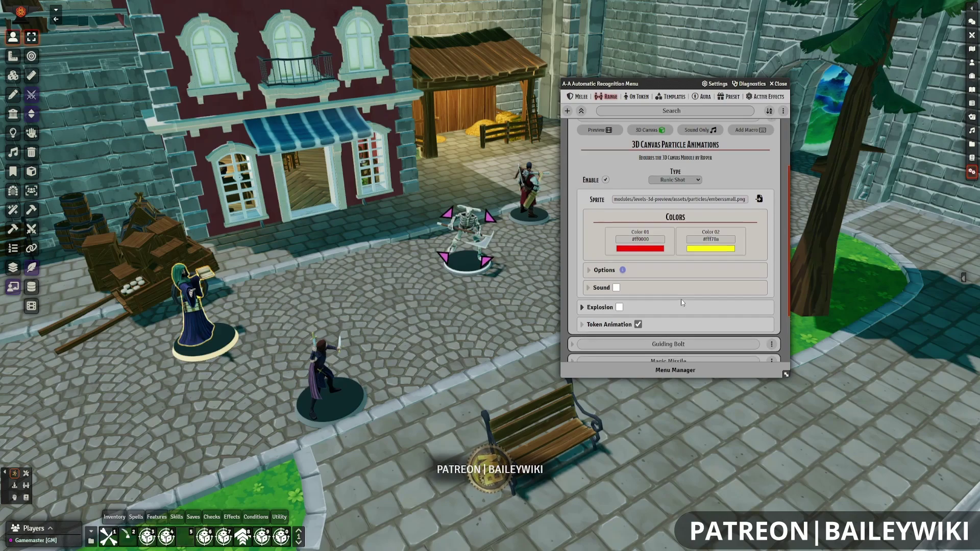
left_click(619, 307)
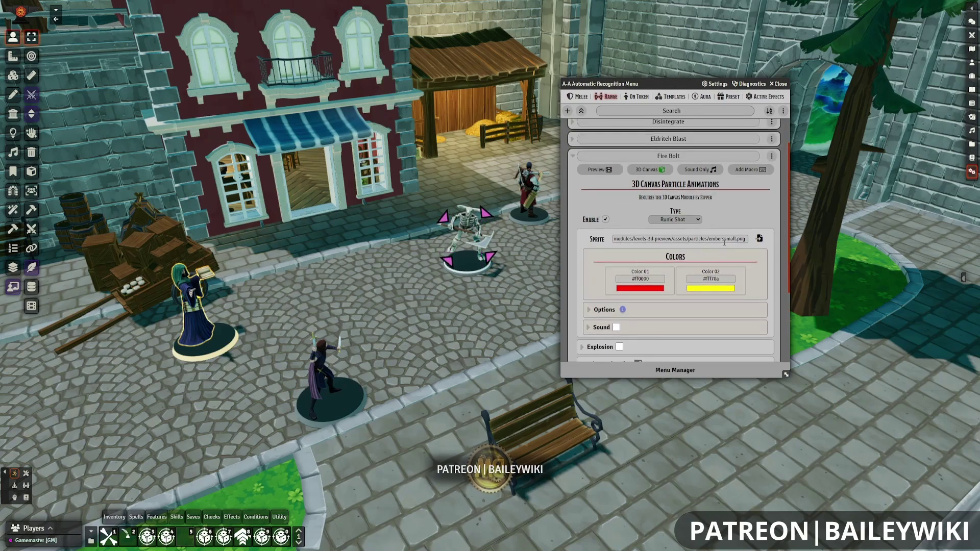
right_click_drag(541, 232, 494, 231)
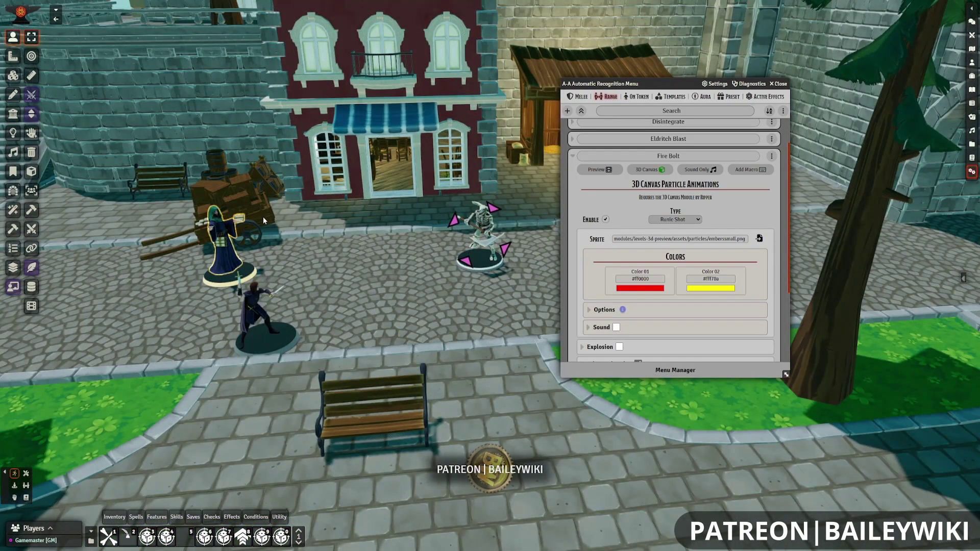
Set the particle type to Projectile and cast Fire Bolt to test the animation
left_click(682, 221)
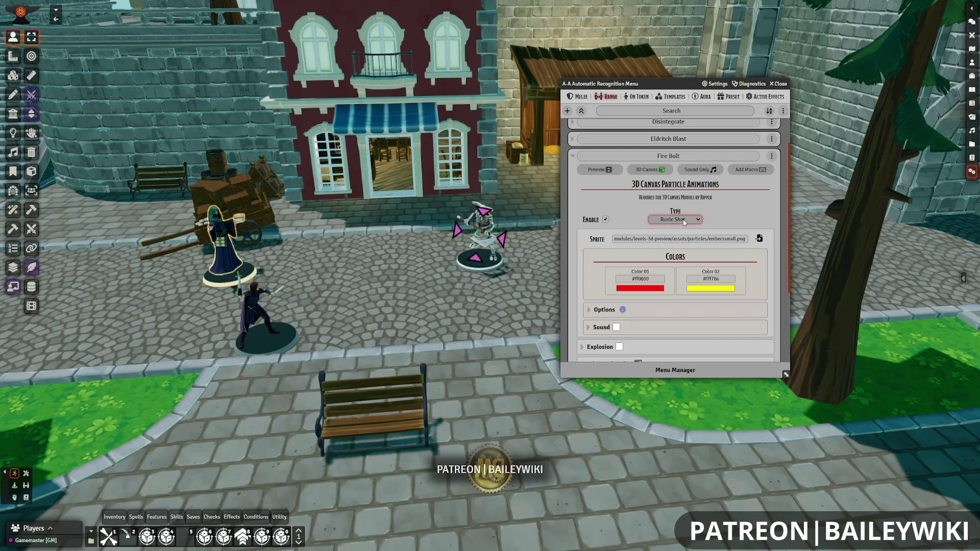
left_click(695, 241)
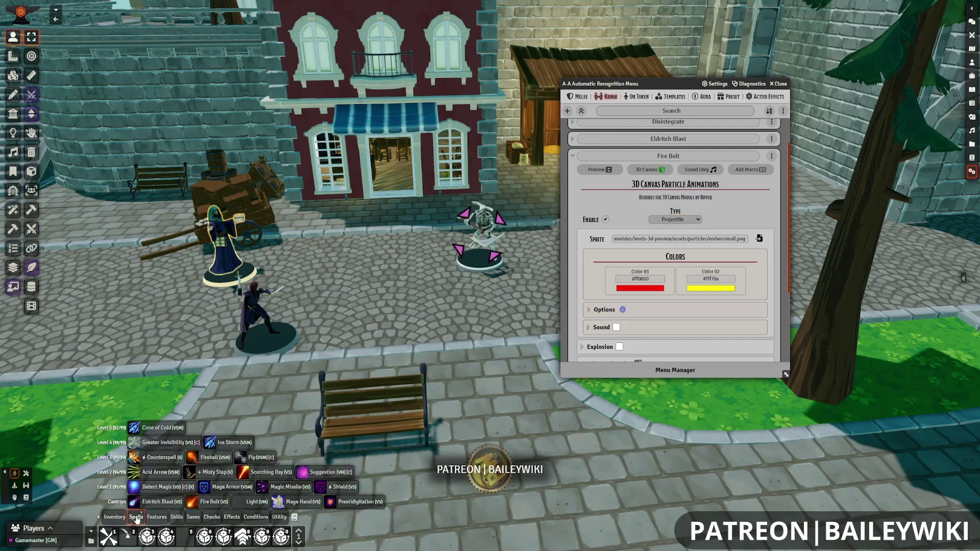
mouse_move(137, 516)
left_click(209, 502)
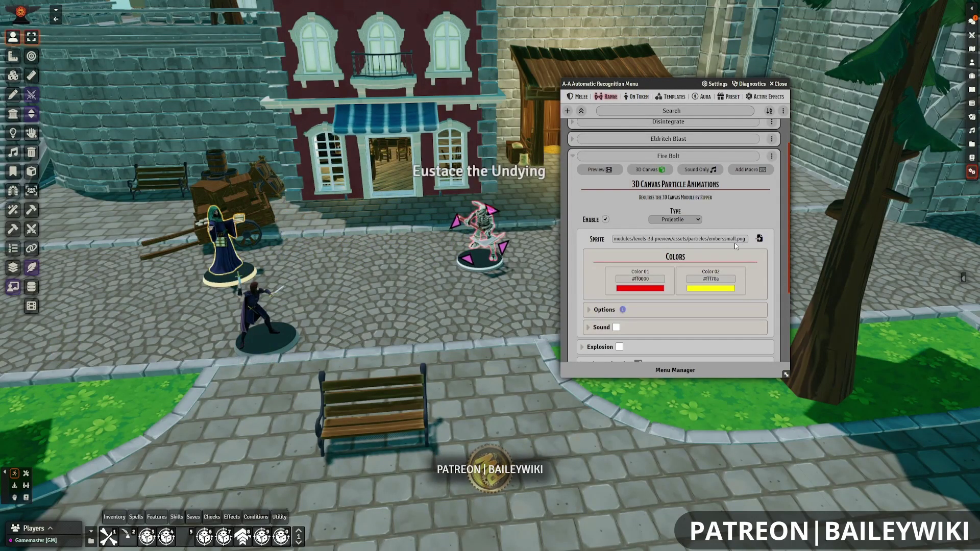
left_click(759, 239)
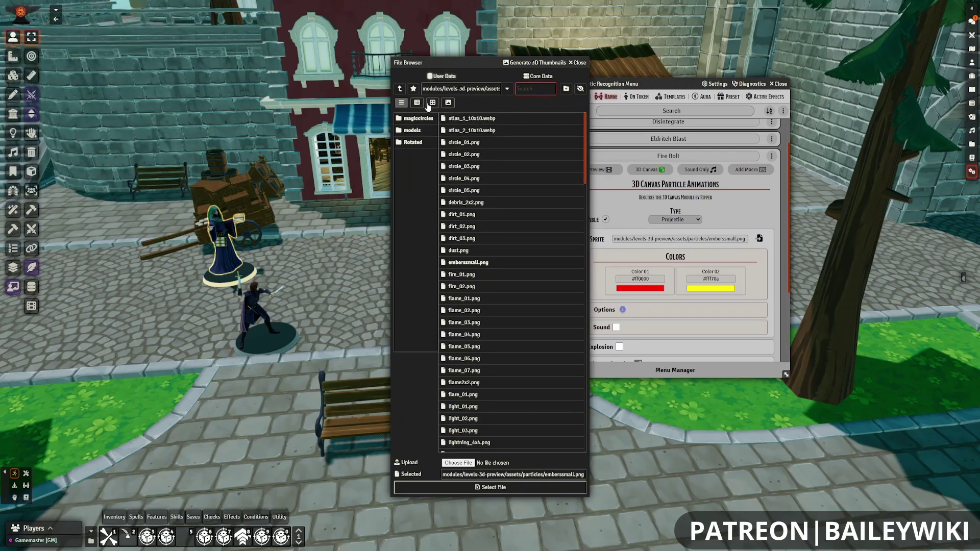
left_click(417, 103)
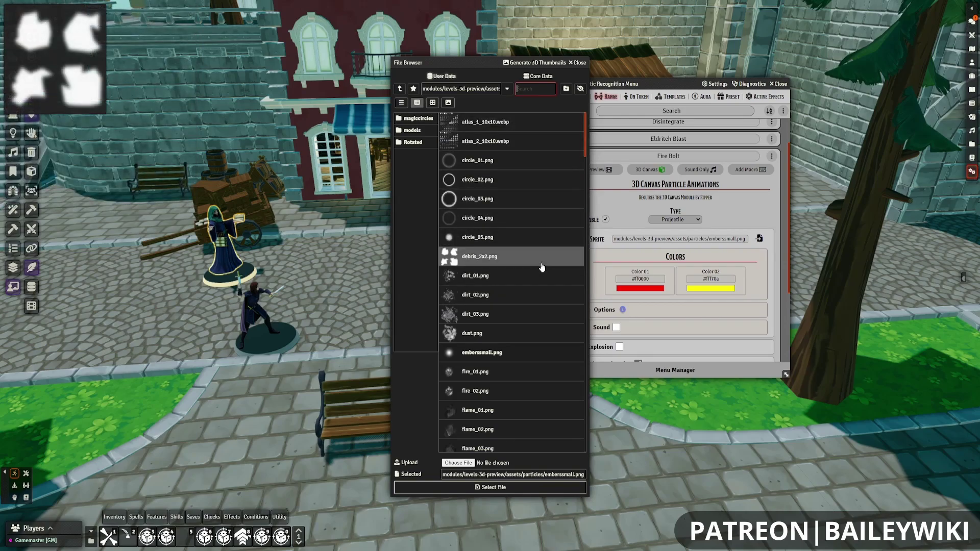
scroll(542, 267, "down", 4)
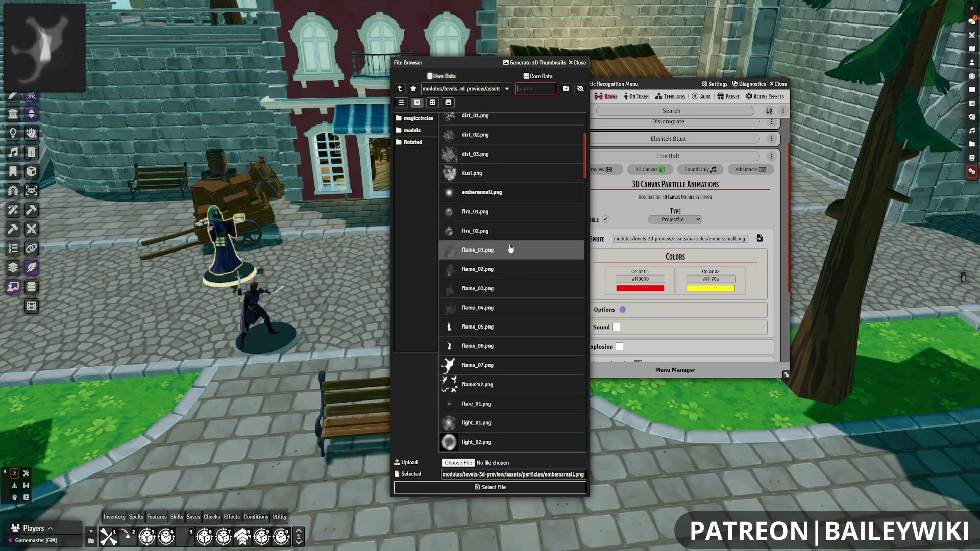
scroll(506, 266, "up", 4)
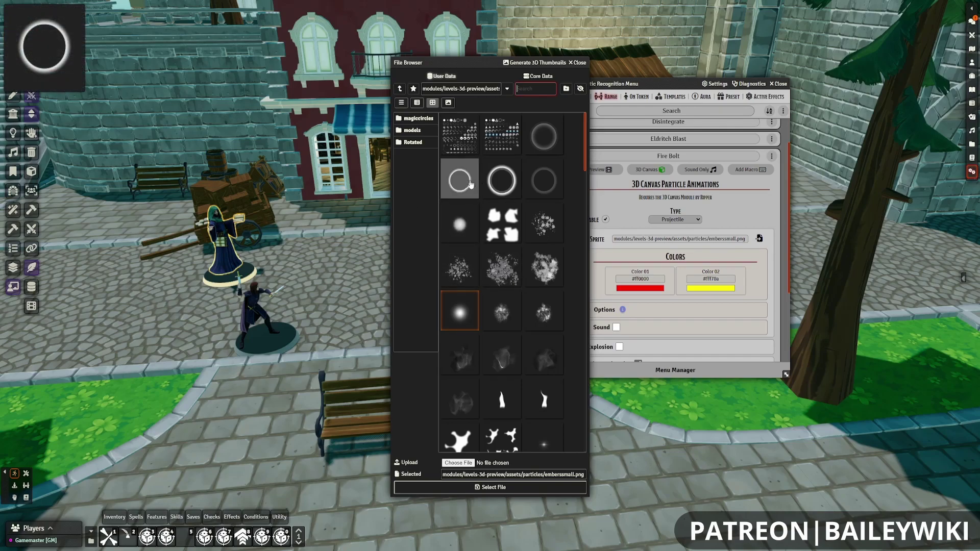
left_click(412, 131)
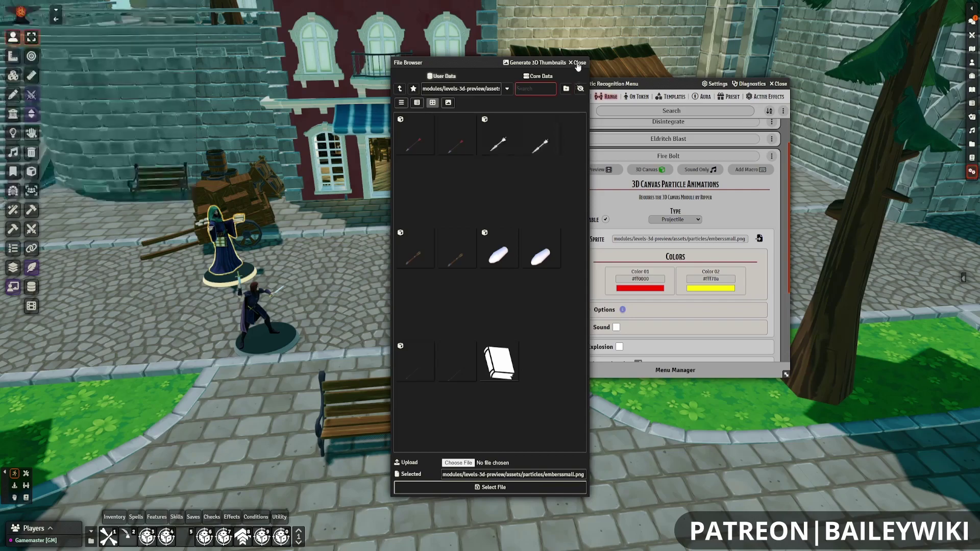
double_click(548, 265)
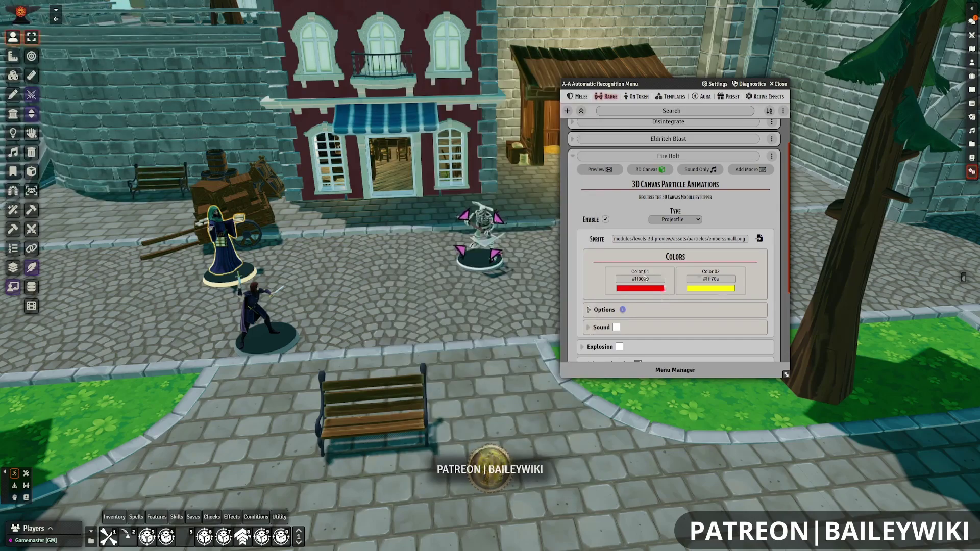
Expand Fire Bolt's particle Options showing Speed 5, Repeat 1 and Delay 0
left_click(595, 311)
scroll(596, 230, "down", 2)
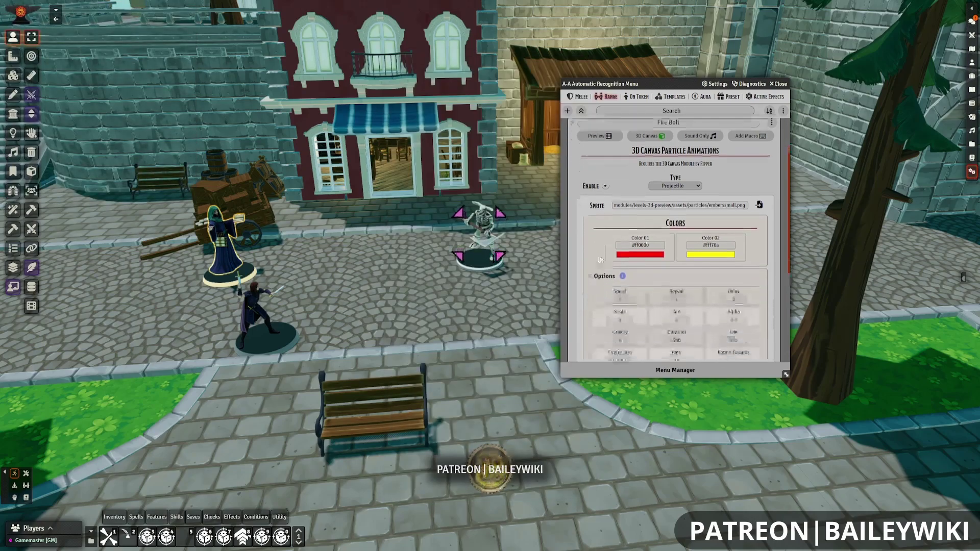
scroll(598, 202, "down", 1)
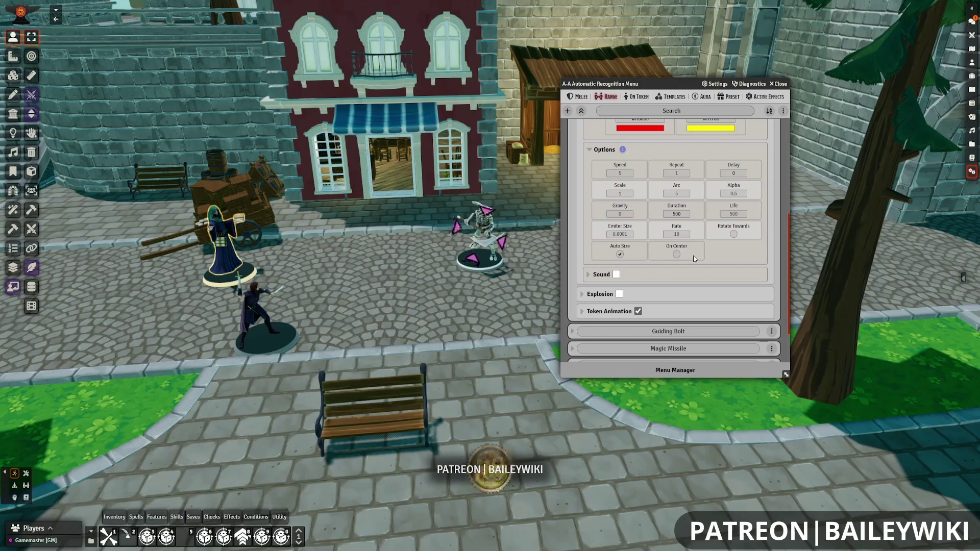
scroll(634, 163, "up", 1)
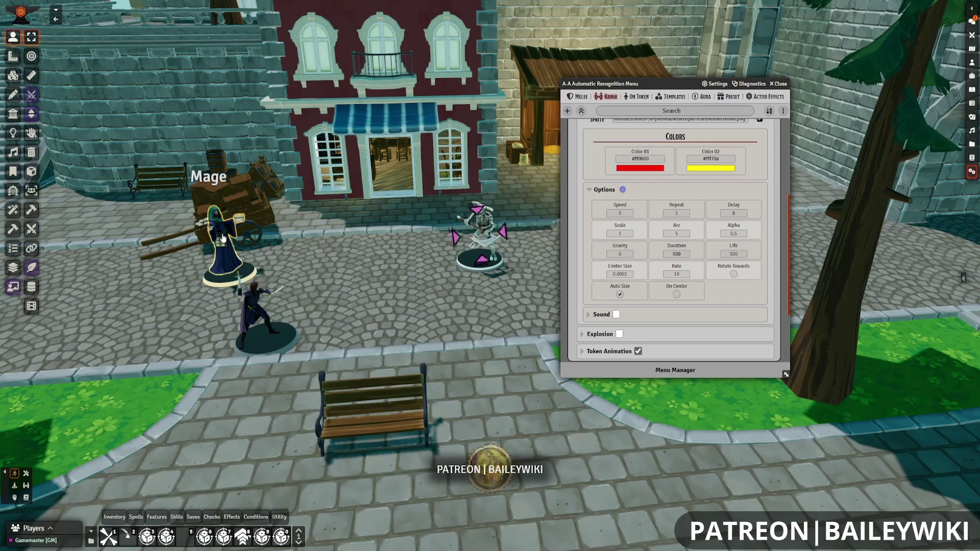
left_click(680, 215)
left_click(733, 214)
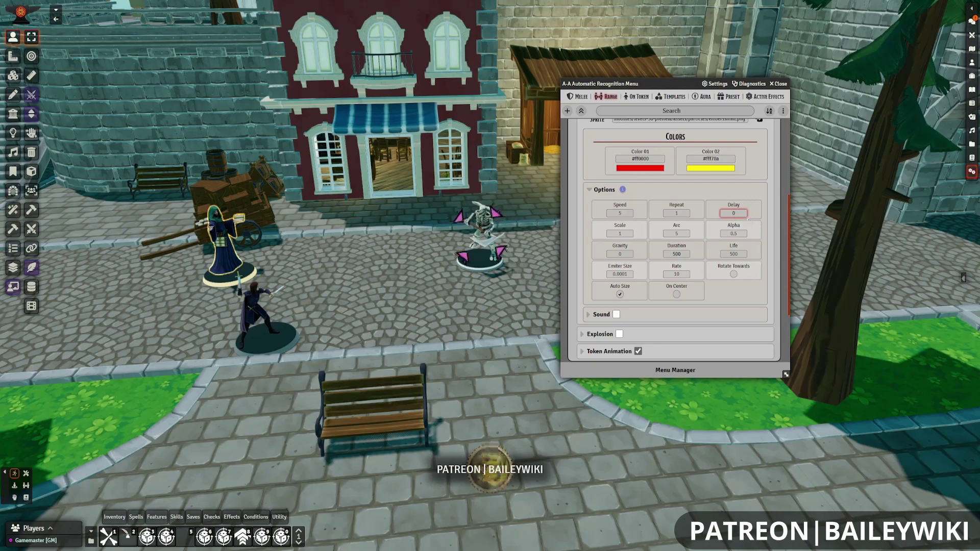
left_click(676, 213)
left_click(740, 214)
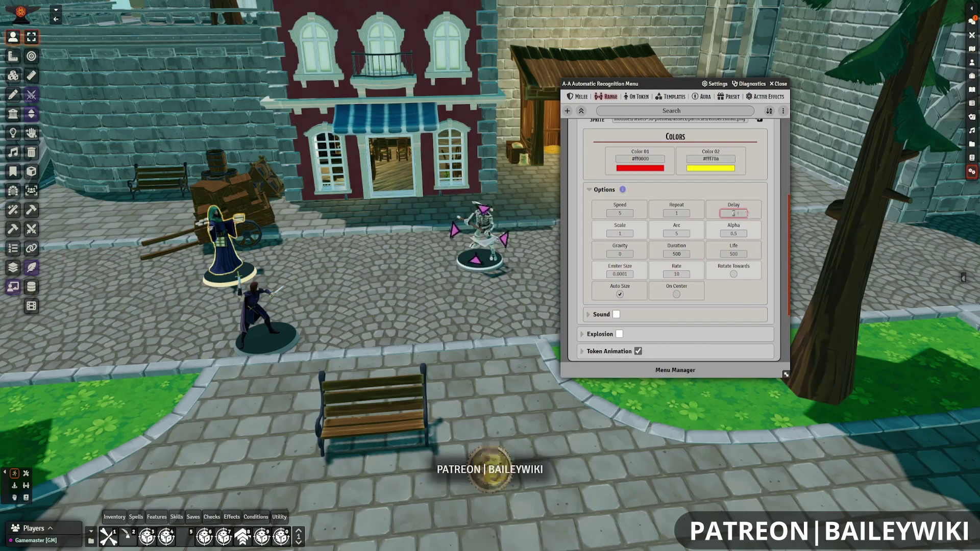
left_click(626, 233)
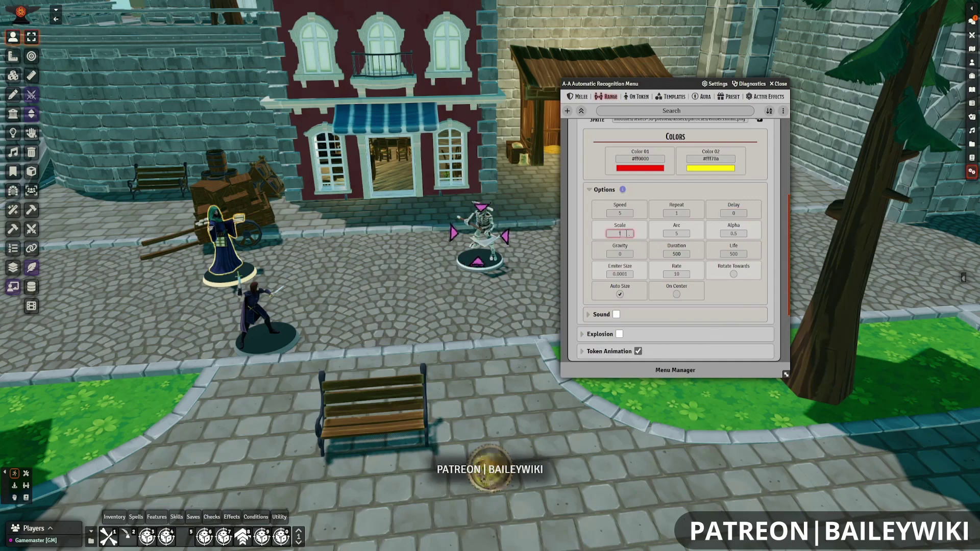
left_click(623, 274)
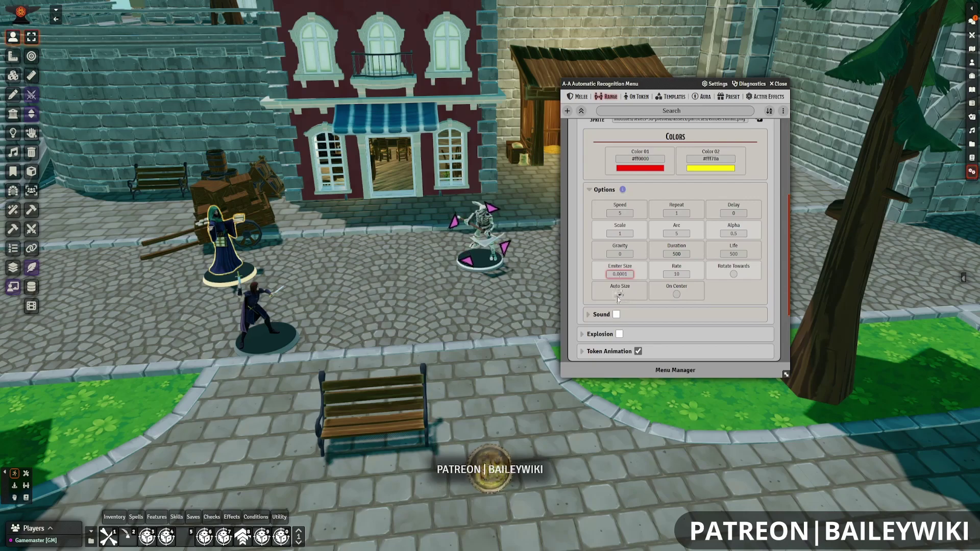
left_click(621, 233)
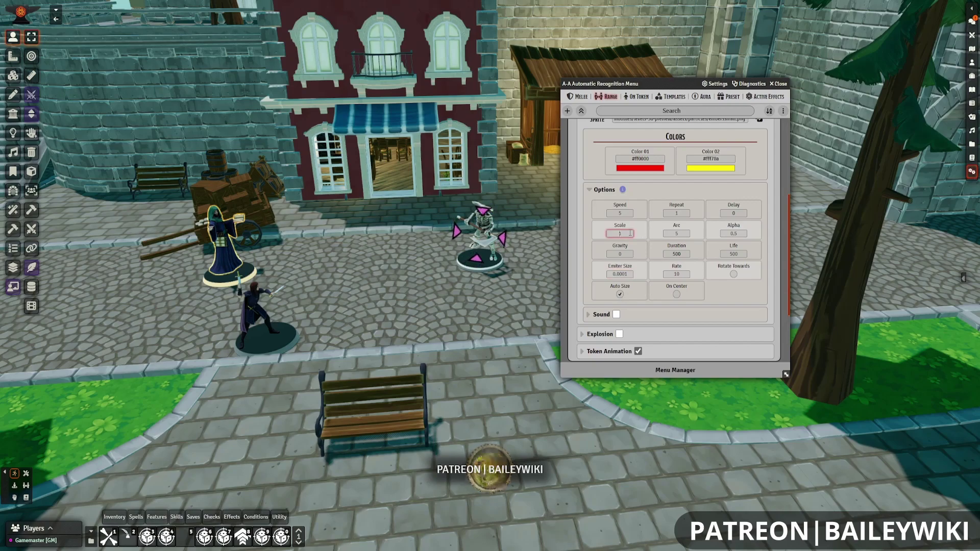
key("BackSpace")
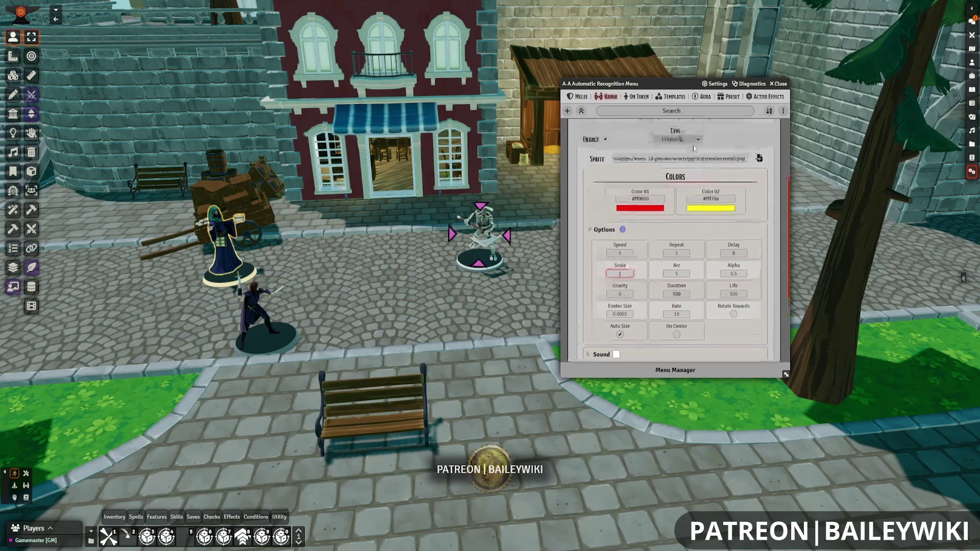
left_click(619, 274)
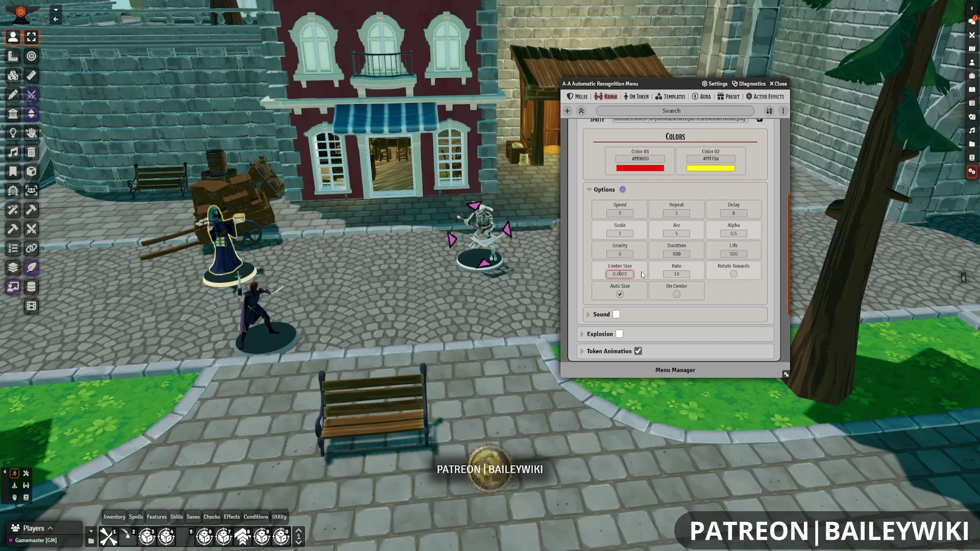